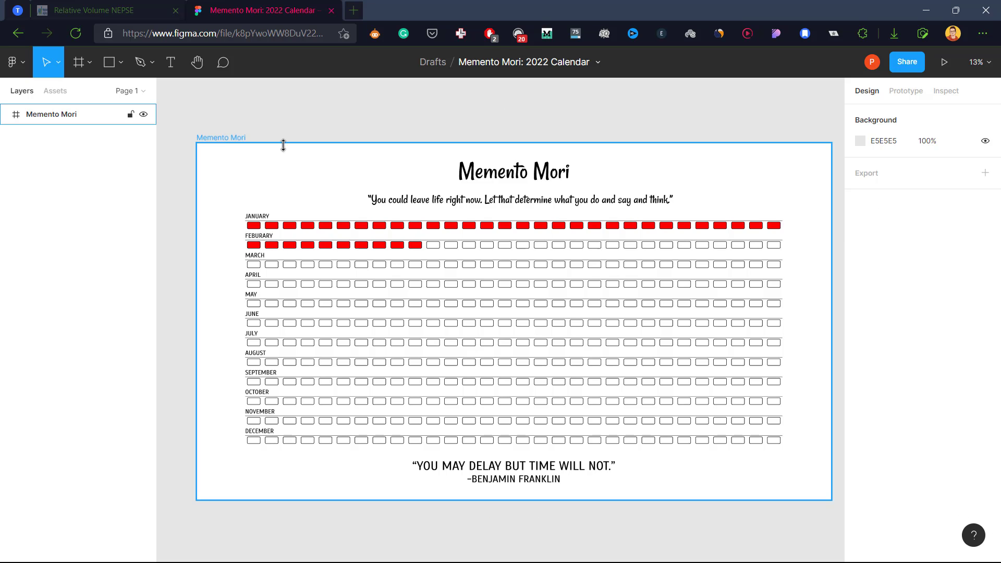
- Inspect the Memento Mori frame and its title text without changing anything
{"action": "left_click", "coordinate": [222, 138]}
{"action": "left_click", "coordinate": [523, 179]}
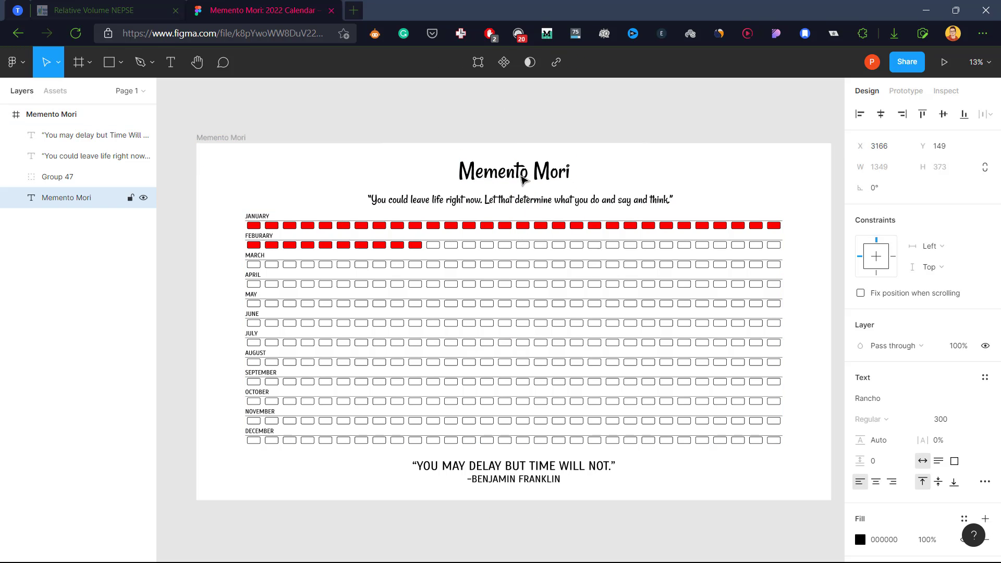
{"action": "double_click", "coordinate": [527, 173]}
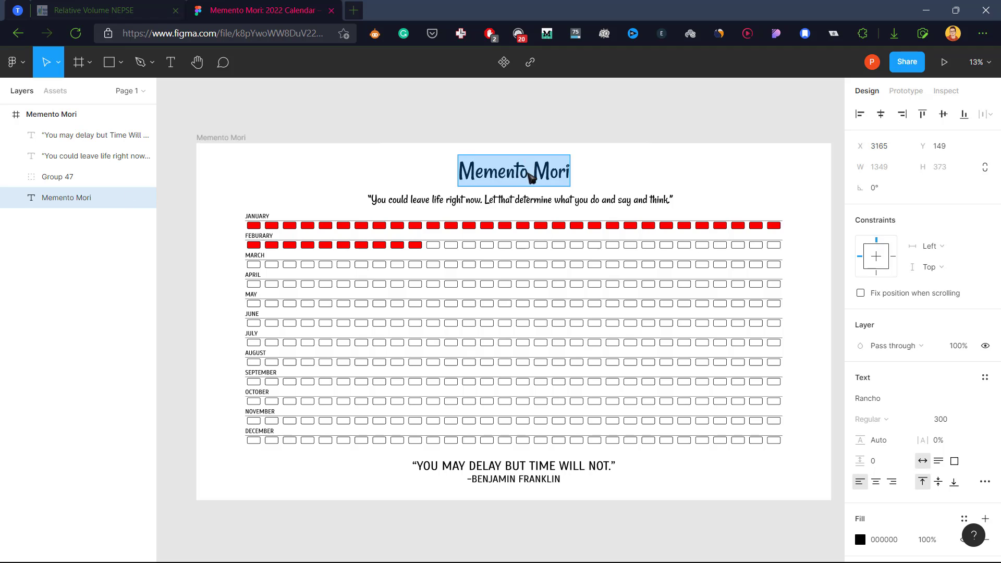
{"action": "left_click", "coordinate": [530, 177]}
{"action": "left_click_drag", "start_coordinate": [483, 174], "coordinate": [557, 175]}
{"action": "key", "text": "Escape"}
{"action": "left_click", "coordinate": [549, 134]}
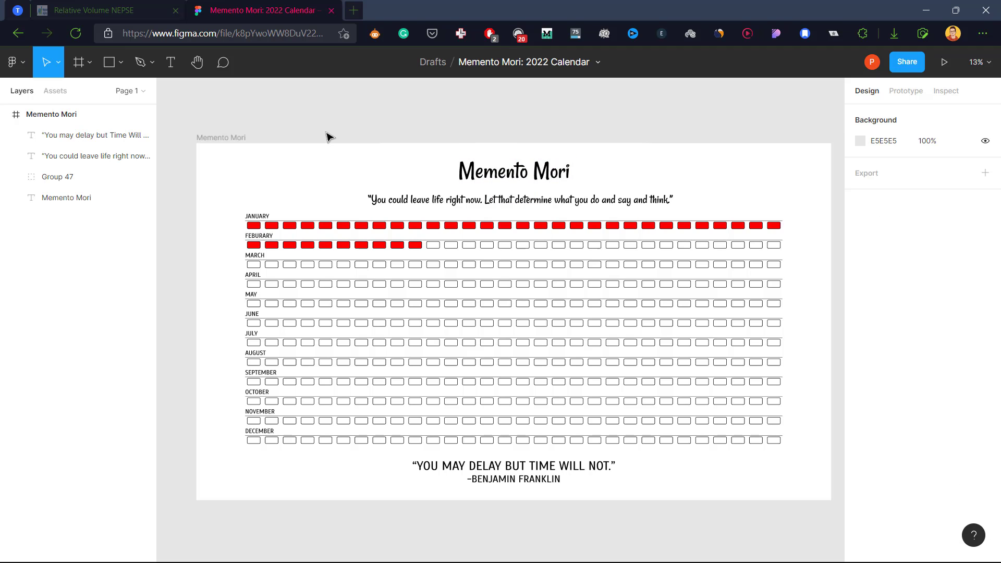
{"action": "left_click", "coordinate": [224, 139]}
{"action": "left_click", "coordinate": [497, 98]}
- Duplicate the calendar file from the file-name menu and open the '(Copy)' version
{"action": "left_click", "coordinate": [598, 67]}
{"action": "left_click", "coordinate": [587, 152]}
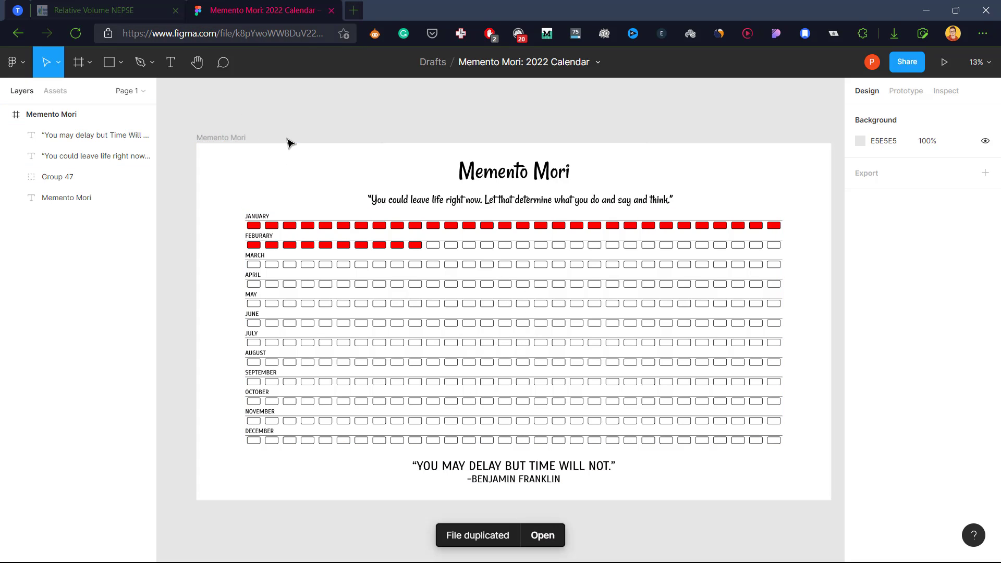
{"action": "left_click", "coordinate": [545, 537]}
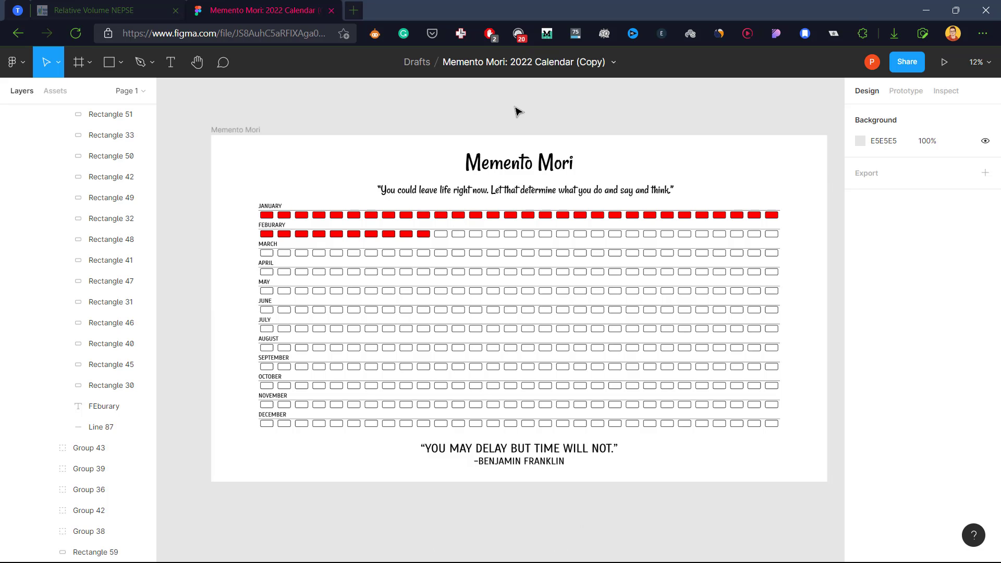
- Zoom in and try selecting the first empty February day box directly, then clear the selection
{"action": "scroll", "coordinate": [438, 255], "scroll_direction": "up", "scroll_amount": 5}
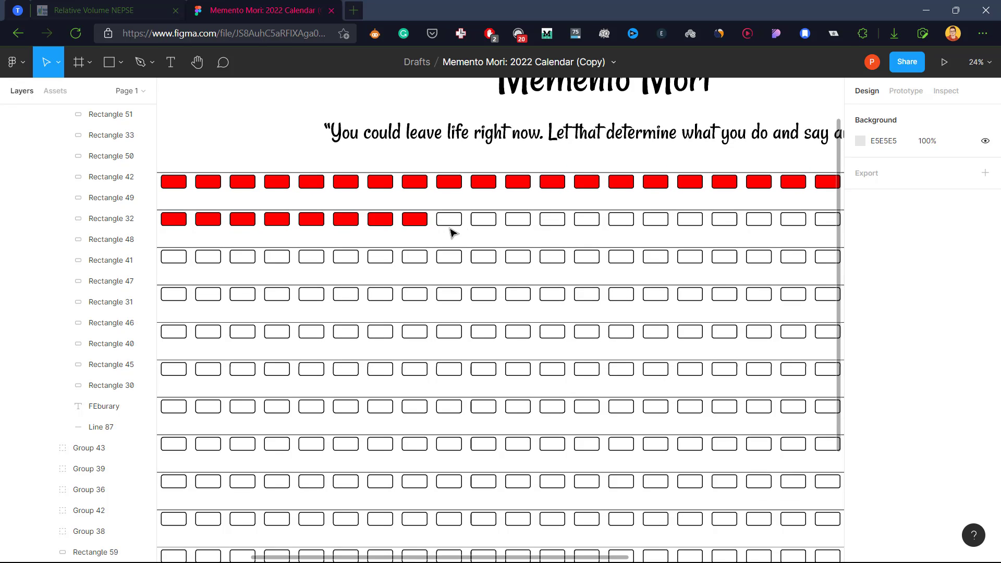
{"action": "left_click", "coordinate": [453, 226]}
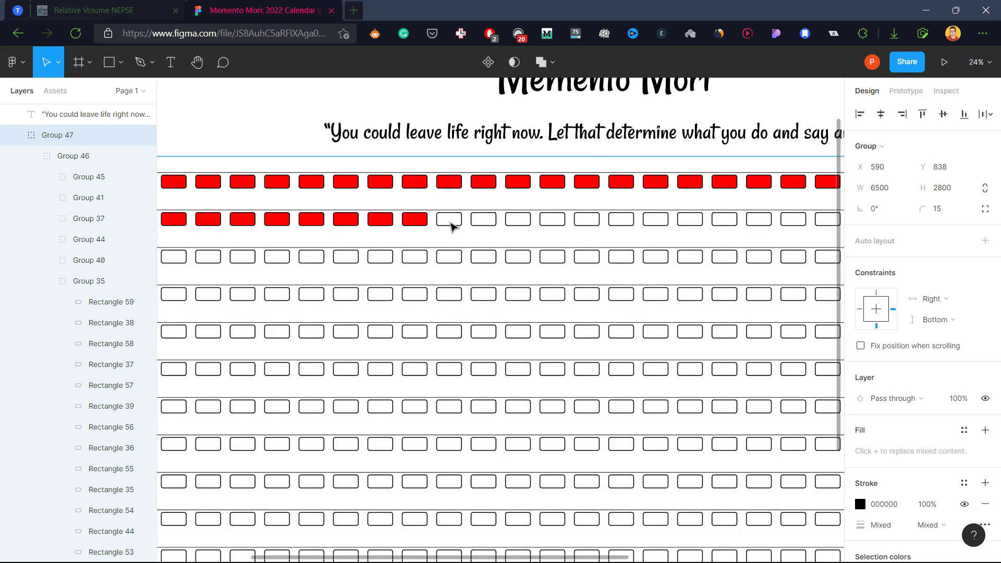
{"action": "left_click", "coordinate": [453, 226], "text": "ctrl"}
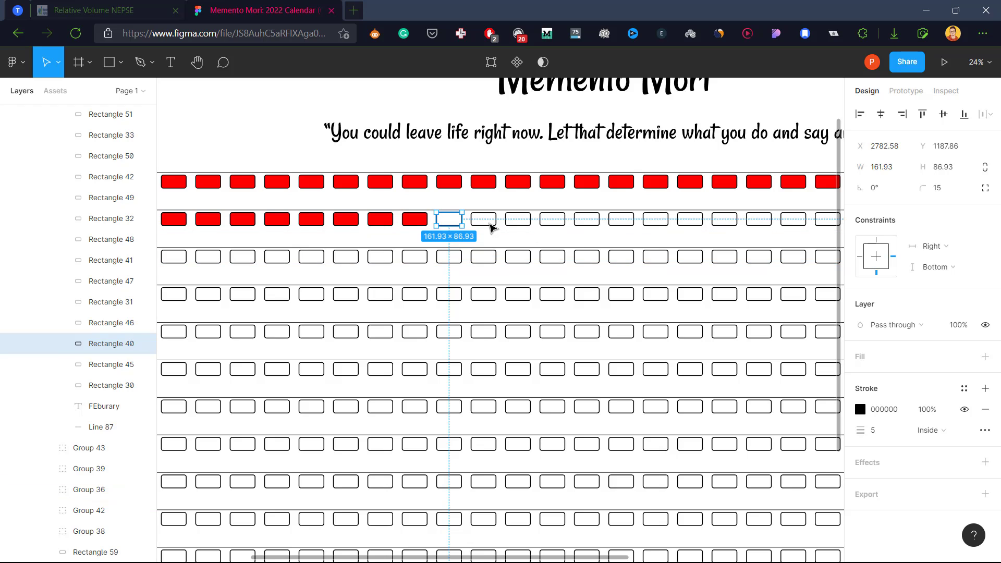
{"action": "key", "text": "Tab"}
{"action": "key", "text": "Tab"}
{"action": "key", "text": "Tab"}
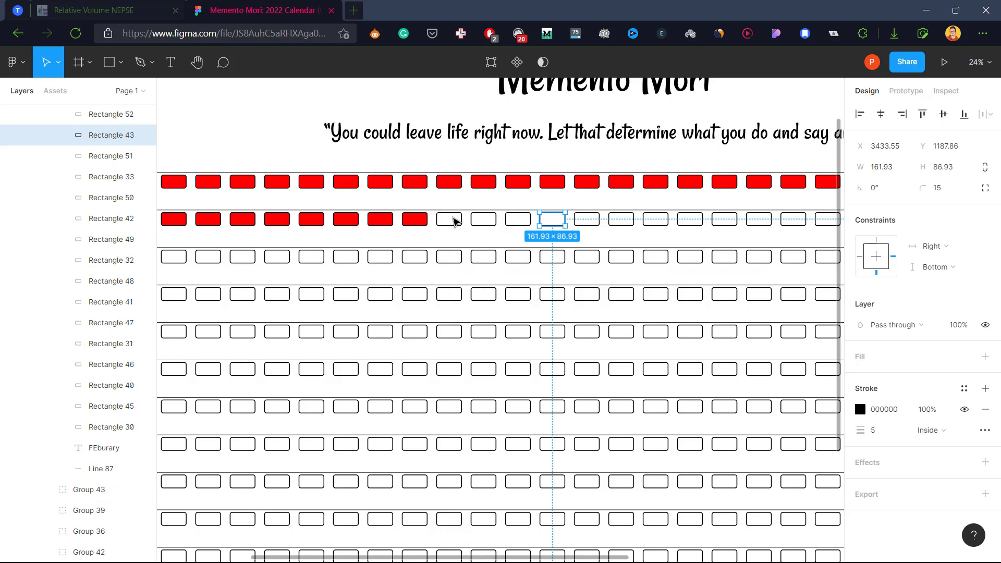
{"action": "left_click", "coordinate": [456, 223]}
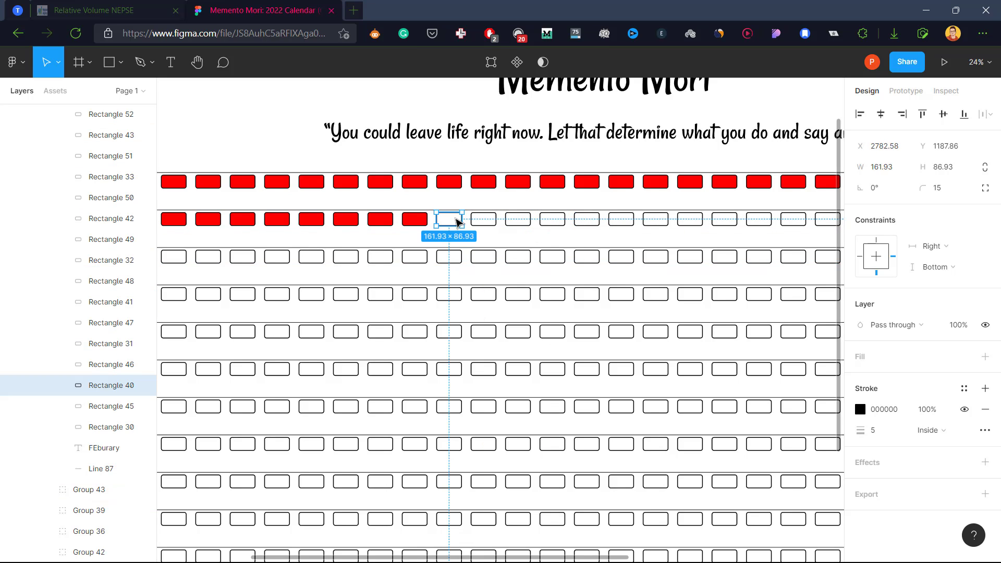
{"action": "scroll", "coordinate": [449, 207], "scroll_direction": "down", "scroll_amount": 5}
{"action": "left_click", "coordinate": [228, 221]}
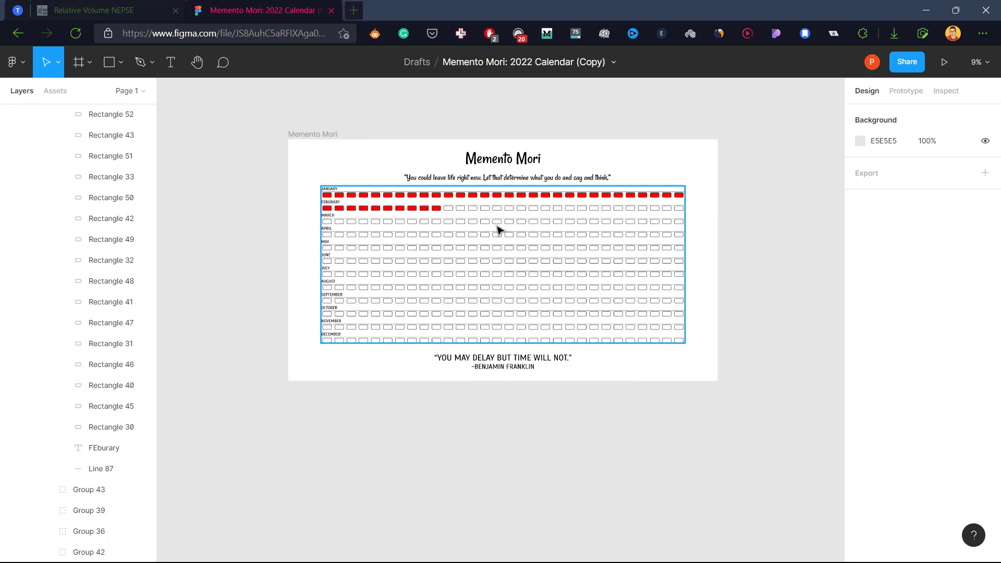
- Drill through Group 47, Group 46 and Group 35 to select Rectangle 40
{"action": "scroll", "coordinate": [437, 236], "scroll_direction": "up", "scroll_amount": 6}
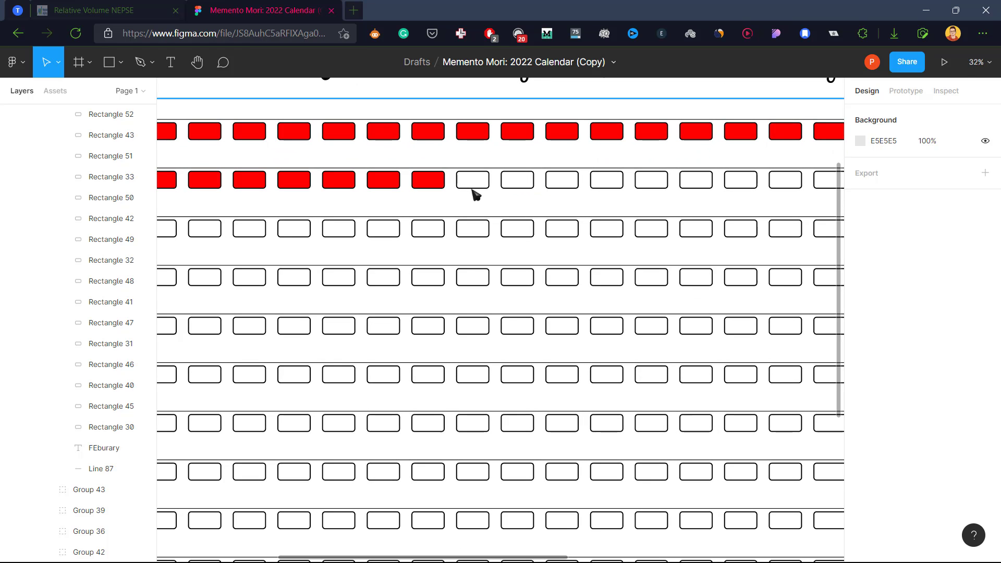
{"action": "left_click", "coordinate": [472, 194]}
{"action": "double_click", "coordinate": [471, 193]}
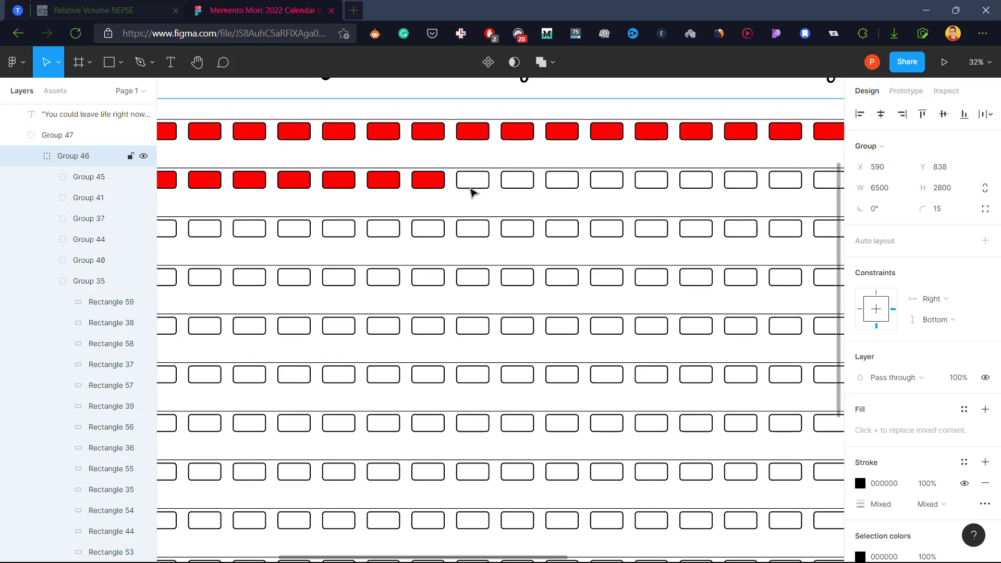
{"action": "double_click", "coordinate": [473, 185]}
{"action": "double_click", "coordinate": [473, 182]}
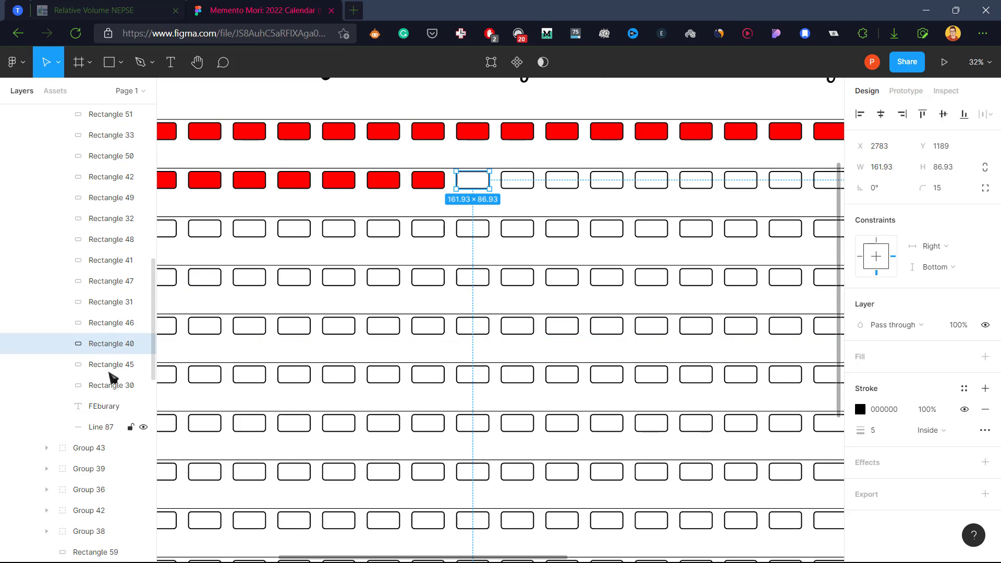
{"action": "scroll", "coordinate": [111, 336], "scroll_direction": "down", "scroll_amount": 3}
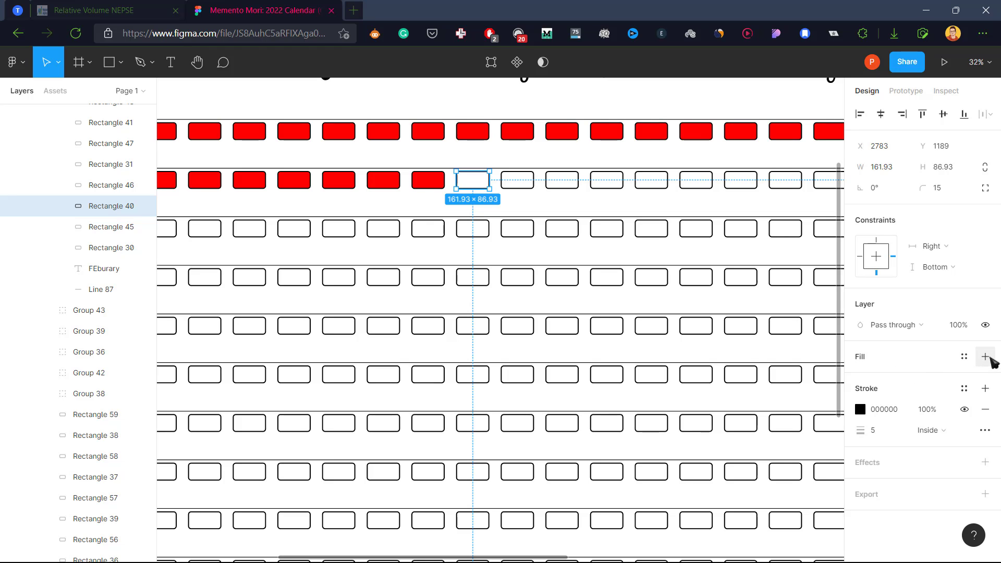
- Add a fill to Rectangle 40 and set its colour to red FF0000
{"action": "left_click", "coordinate": [985, 357]}
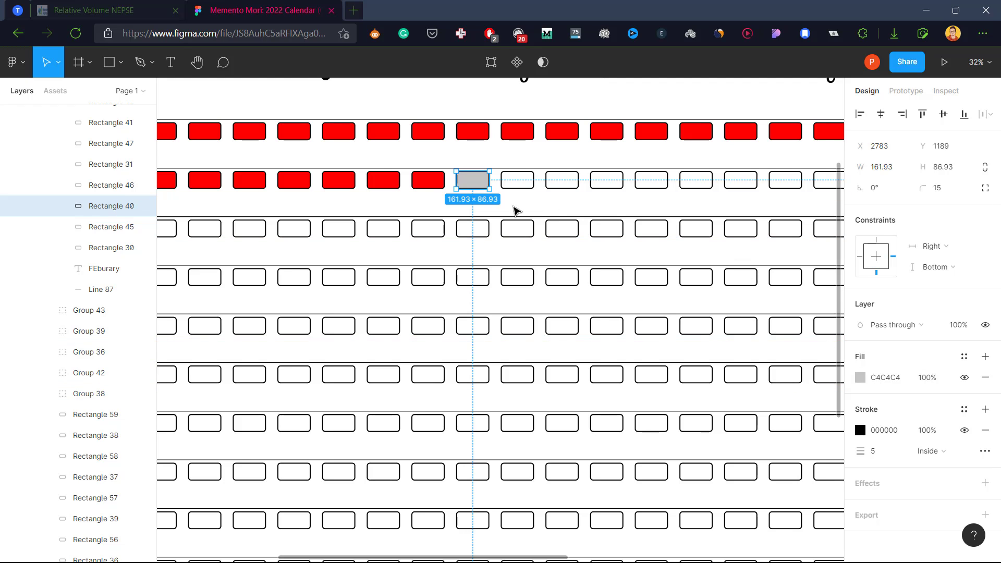
{"action": "left_click", "coordinate": [861, 377]}
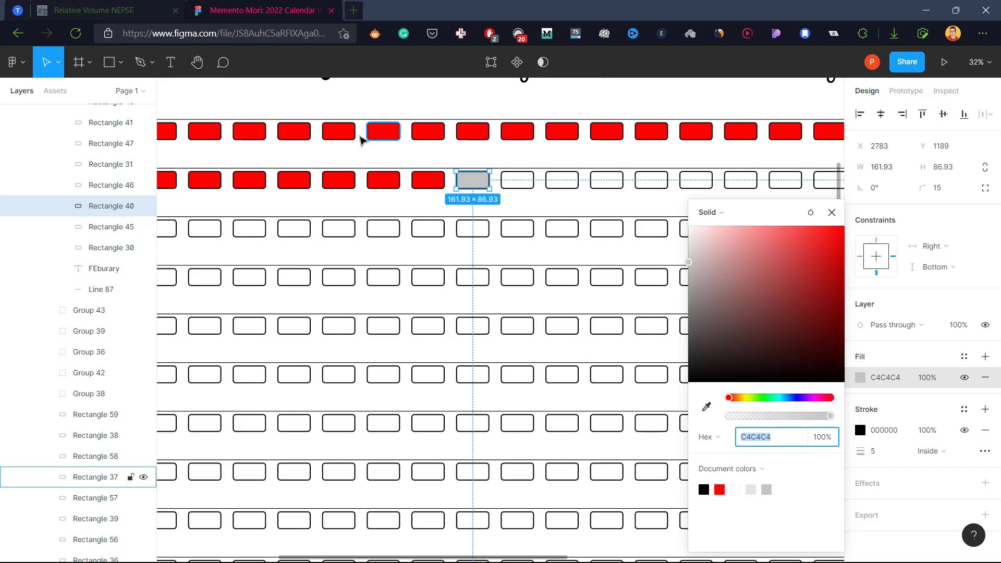
{"action": "mouse_move", "coordinate": [789, 284]}
{"action": "left_mouse_down"}
{"action": "mouse_move", "coordinate": [829, 231]}
{"action": "mouse_move", "coordinate": [903, 201]}
{"action": "left_mouse_up"}
{"action": "scroll", "coordinate": [530, 287], "scroll_direction": "down", "scroll_amount": 3}
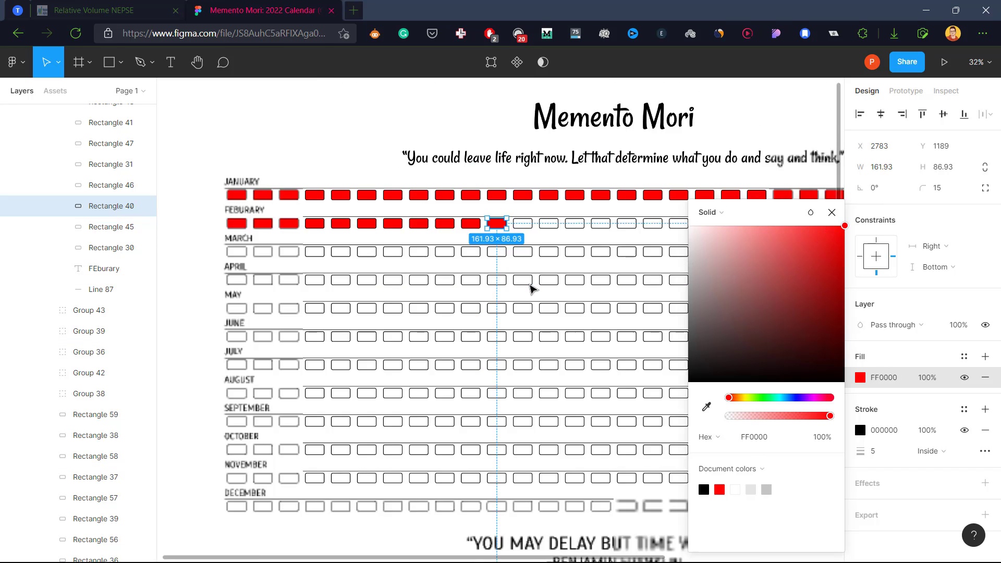
- Select the whole Memento Mori frame and scroll down to its Export settings
{"action": "left_click", "coordinate": [420, 132]}
{"action": "scroll", "coordinate": [422, 134], "scroll_direction": "down", "scroll_amount": 2}
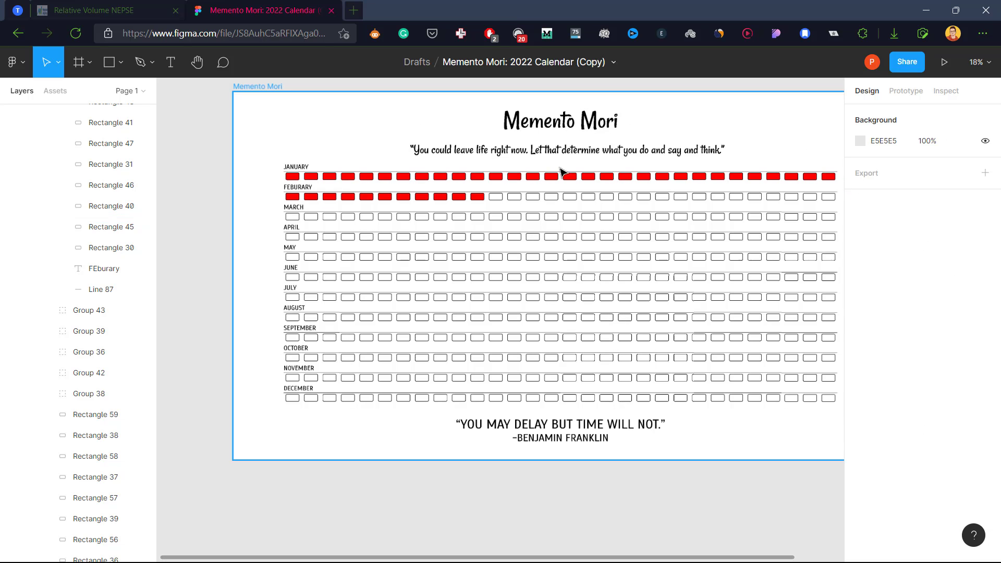
{"action": "scroll", "coordinate": [265, 91], "scroll_direction": "down", "scroll_amount": 1}
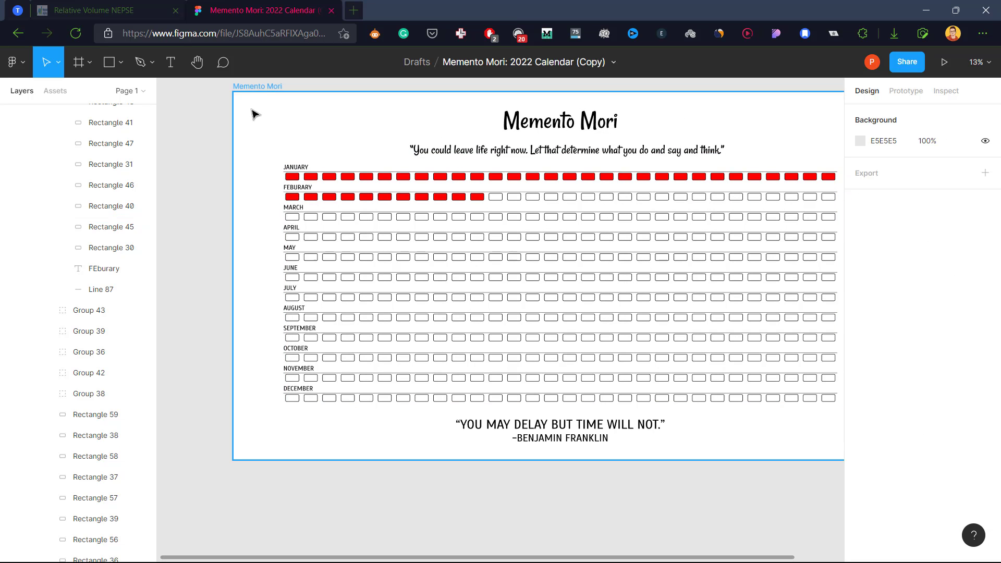
{"action": "scroll", "coordinate": [283, 151], "scroll_direction": "down", "scroll_amount": 1}
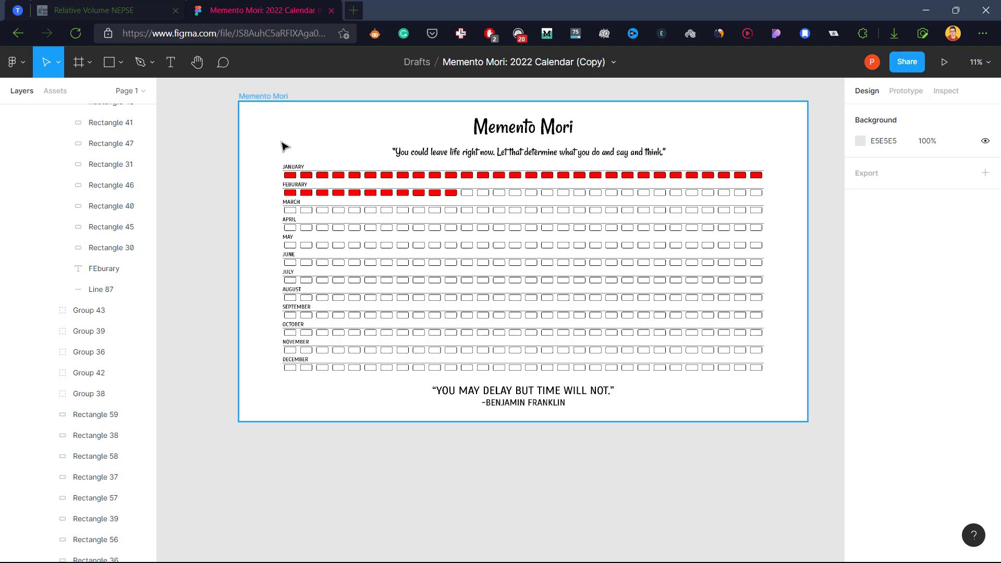
{"action": "left_click", "coordinate": [256, 98]}
{"action": "scroll", "coordinate": [931, 384], "scroll_direction": "down", "scroll_amount": 3}
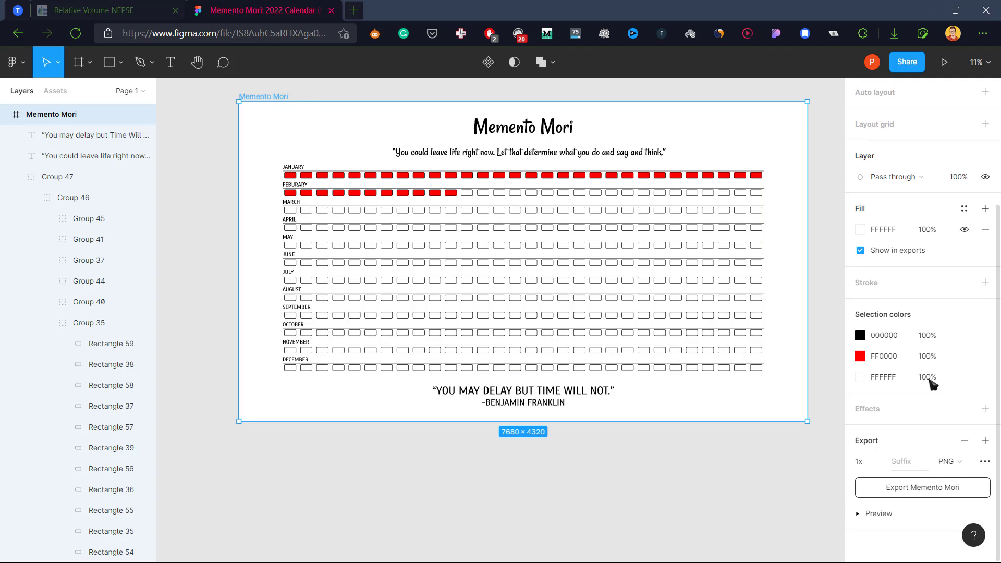
{"action": "scroll", "coordinate": [912, 292], "scroll_direction": "up", "scroll_amount": 3}
{"action": "scroll", "coordinate": [918, 334], "scroll_direction": "down", "scroll_amount": 3}
{"action": "scroll", "coordinate": [923, 319], "scroll_direction": "up", "scroll_amount": 1}
{"action": "scroll", "coordinate": [939, 344], "scroll_direction": "down", "scroll_amount": 1}
{"action": "scroll", "coordinate": [947, 378], "scroll_direction": "down", "scroll_amount": 1}
- Export the frame as PNG to 'Memento Mori (1).png' and show it in its folder
{"action": "left_click", "coordinate": [949, 462]}
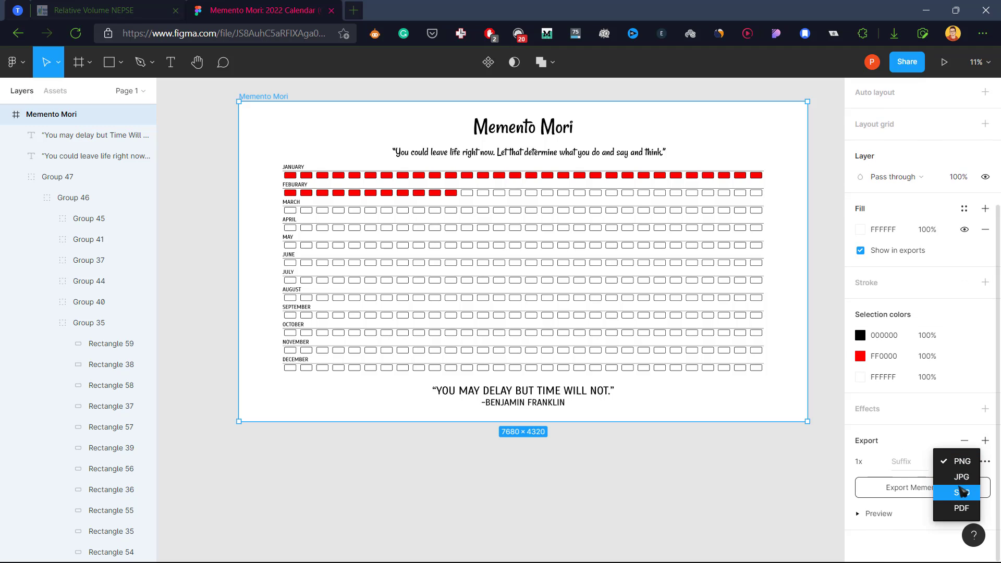
{"action": "left_click", "coordinate": [963, 477]}
{"action": "left_click", "coordinate": [962, 462]}
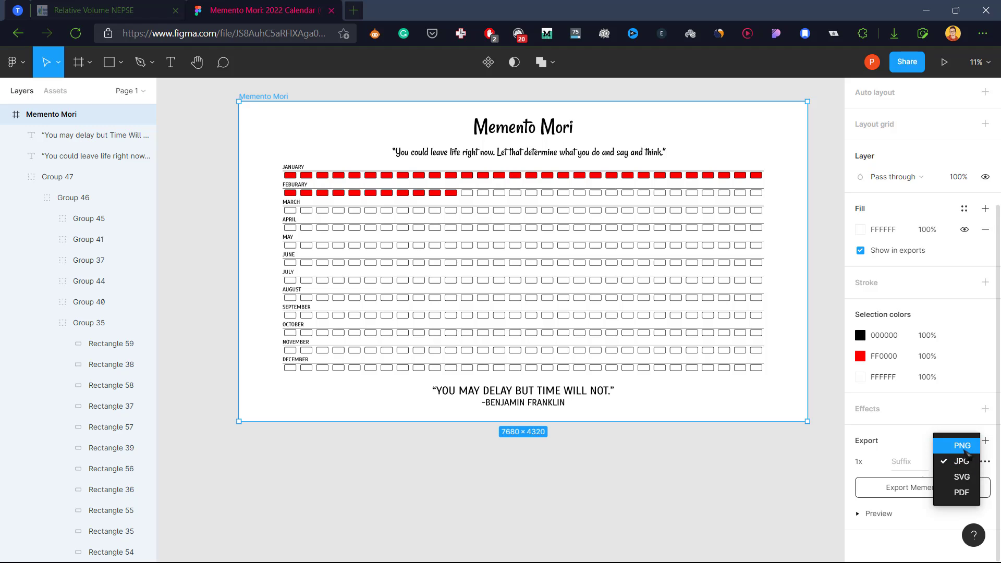
{"action": "left_click", "coordinate": [965, 447]}
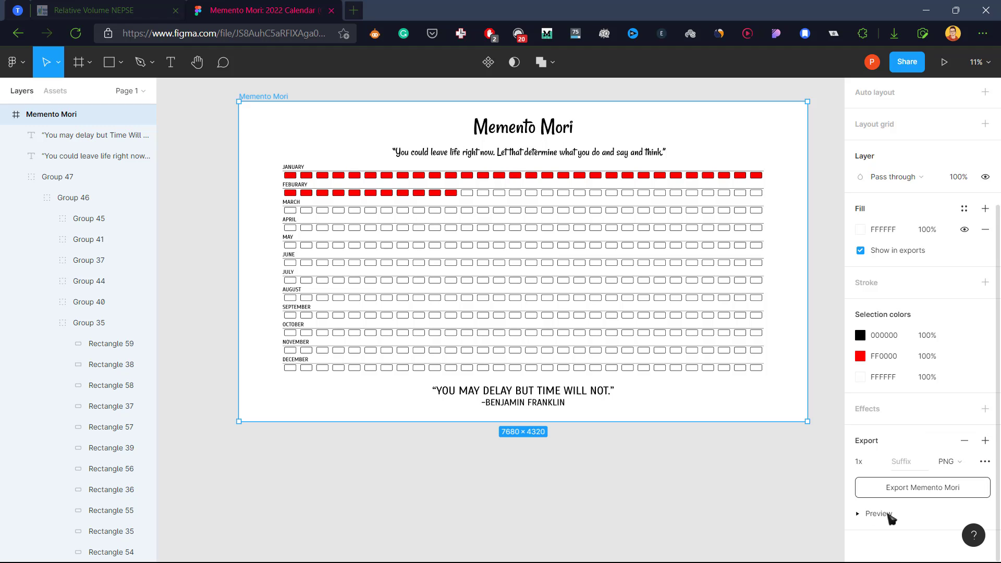
{"action": "left_click", "coordinate": [919, 490]}
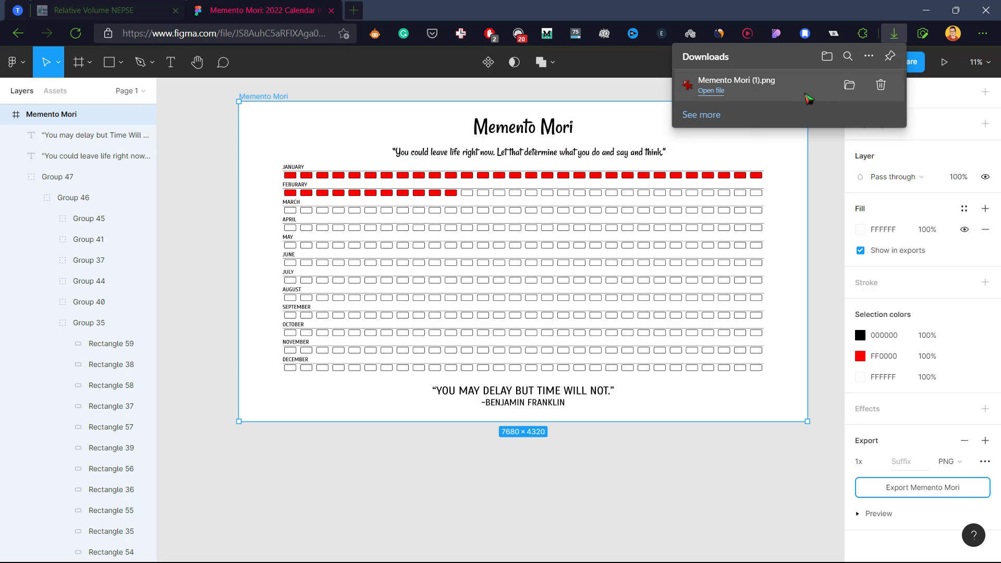
{"action": "left_click", "coordinate": [856, 90]}
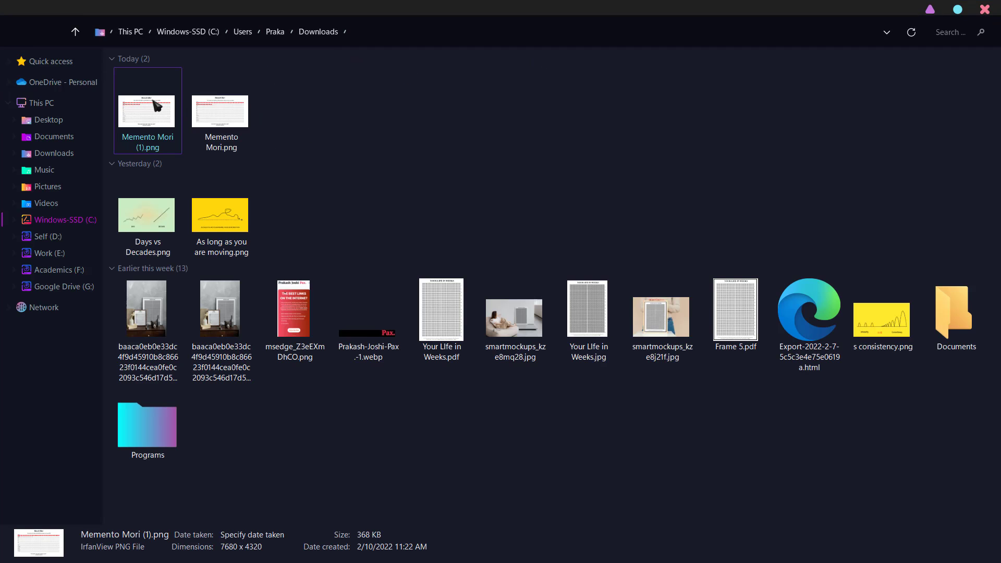
- Set 'Memento Mori (1).png' as the desktop background, then bring the Figma window back
{"action": "right_click", "coordinate": [154, 103]}
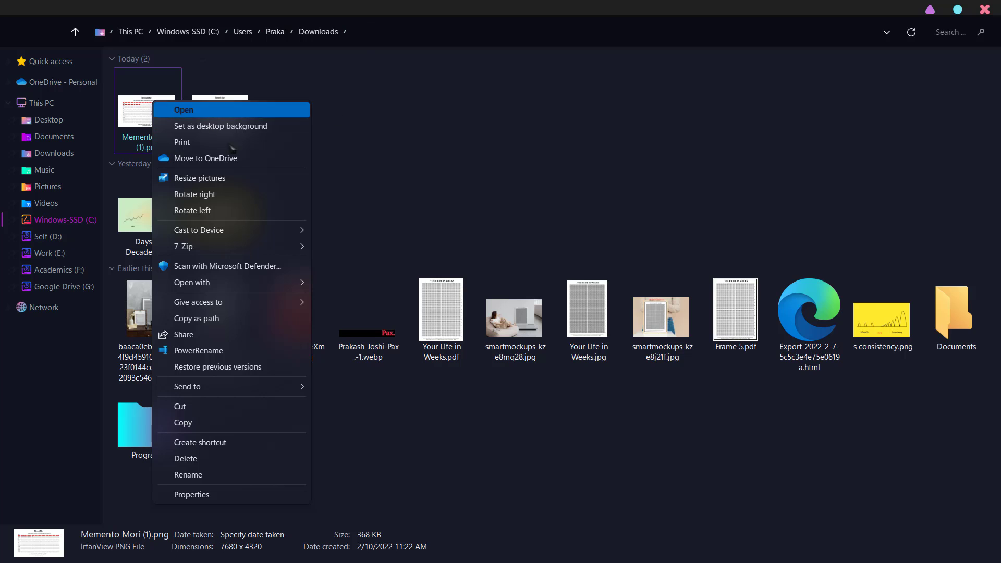
{"action": "left_click", "coordinate": [260, 128]}
{"action": "left_click", "coordinate": [930, 10]}
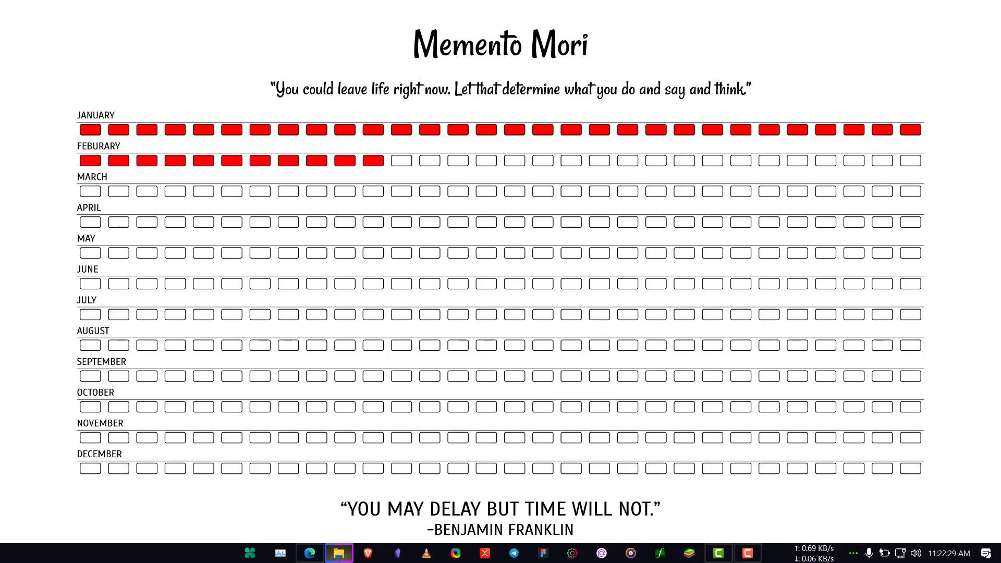
{"action": "left_click", "coordinate": [315, 556]}
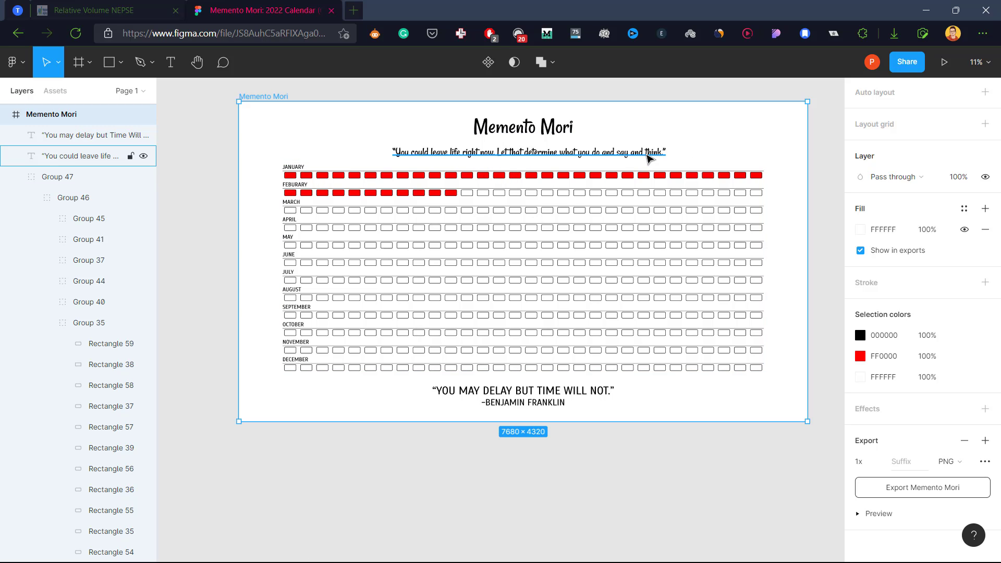
{"action": "left_click", "coordinate": [173, 136]}
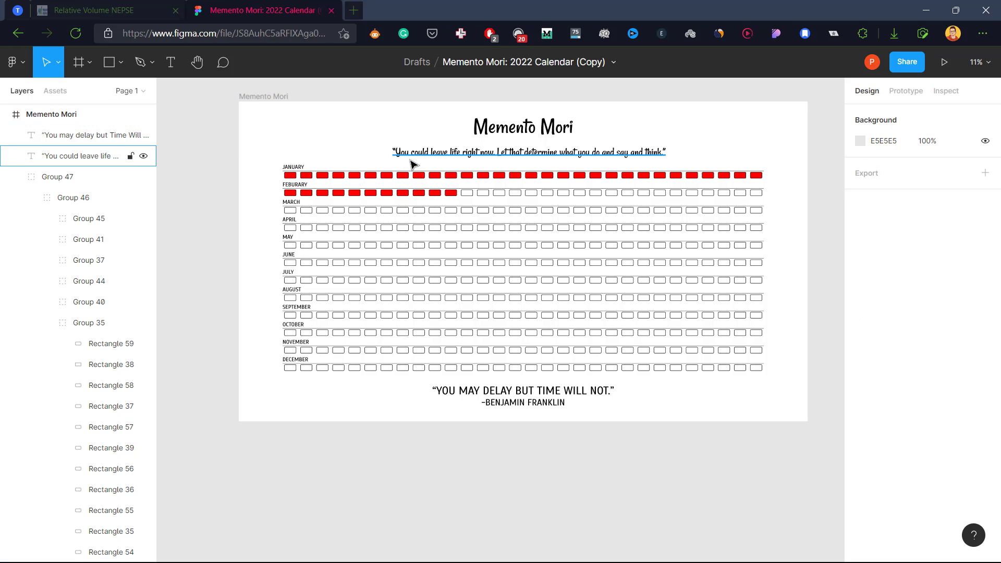
{"action": "scroll", "coordinate": [413, 163], "scroll_direction": "left", "scroll_amount": 1}
{"action": "scroll", "coordinate": [313, 157], "scroll_direction": "right", "scroll_amount": 3}
{"action": "left_click", "coordinate": [232, 106]}
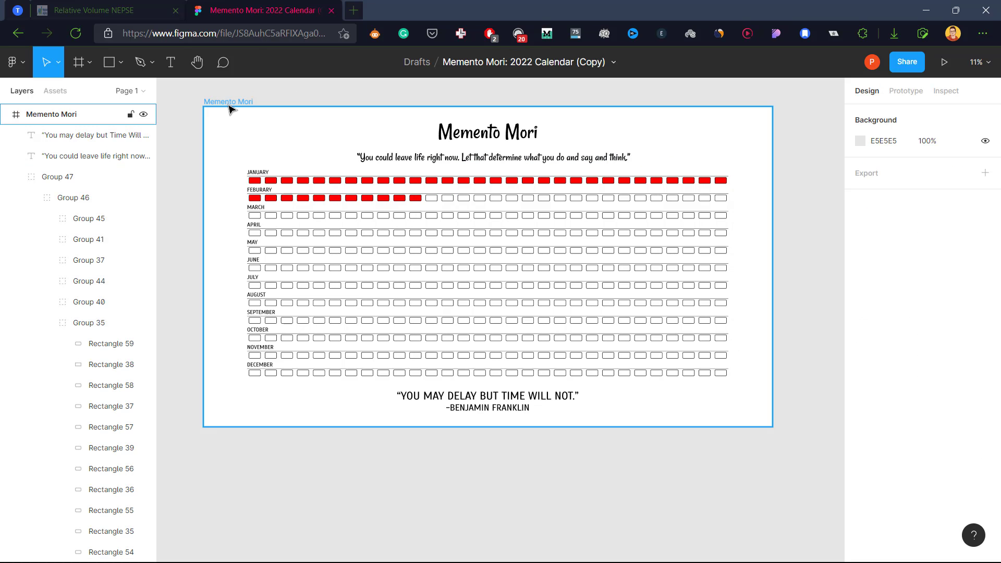
{"action": "left_click", "coordinate": [230, 107]}
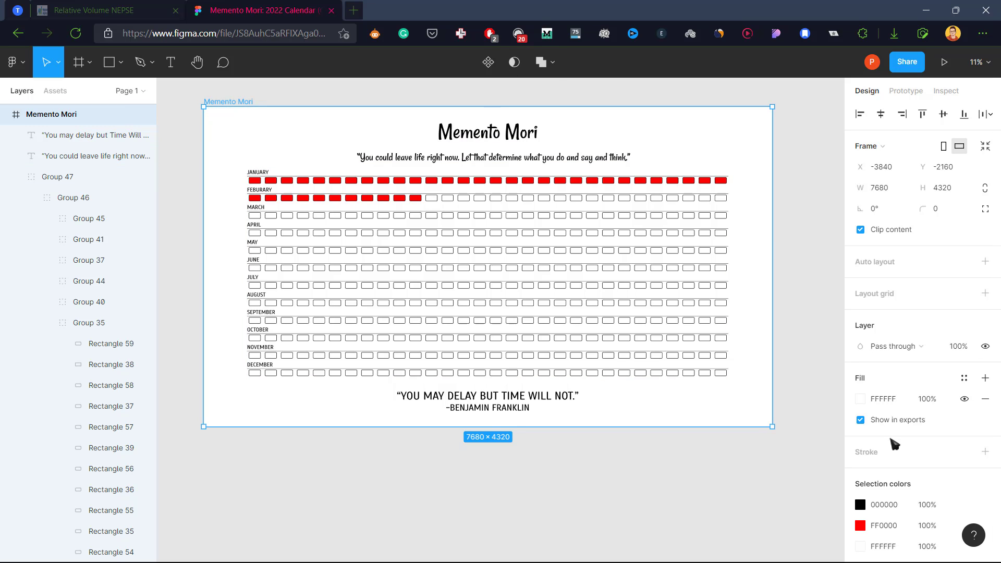
{"action": "scroll", "coordinate": [877, 412], "scroll_direction": "down", "scroll_amount": 3}
{"action": "scroll", "coordinate": [872, 410], "scroll_direction": "up", "scroll_amount": 3}
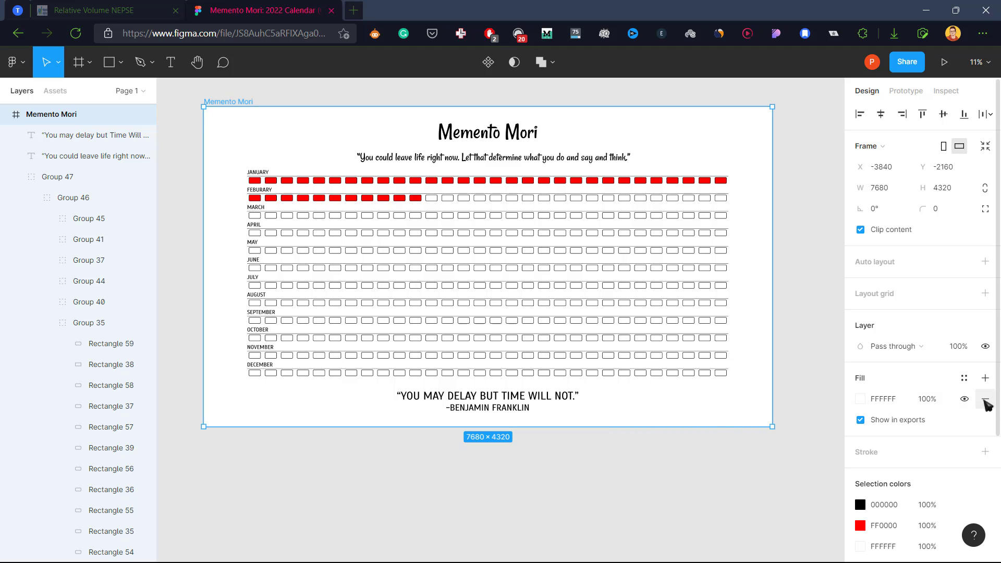
{"action": "left_click", "coordinate": [986, 405]}
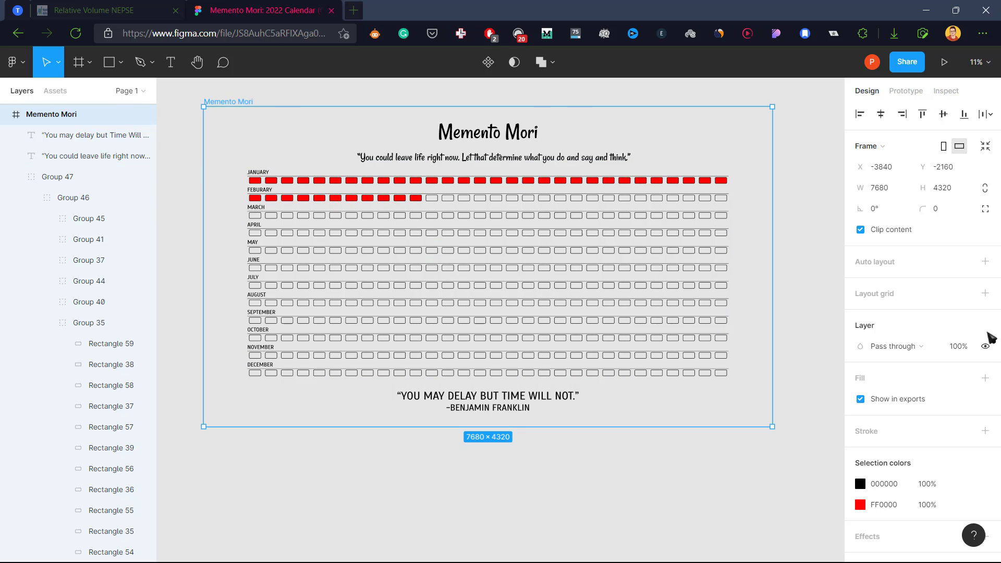
{"action": "left_click", "coordinate": [985, 378]}
{"action": "scroll", "coordinate": [939, 384], "scroll_direction": "down", "scroll_amount": 2}
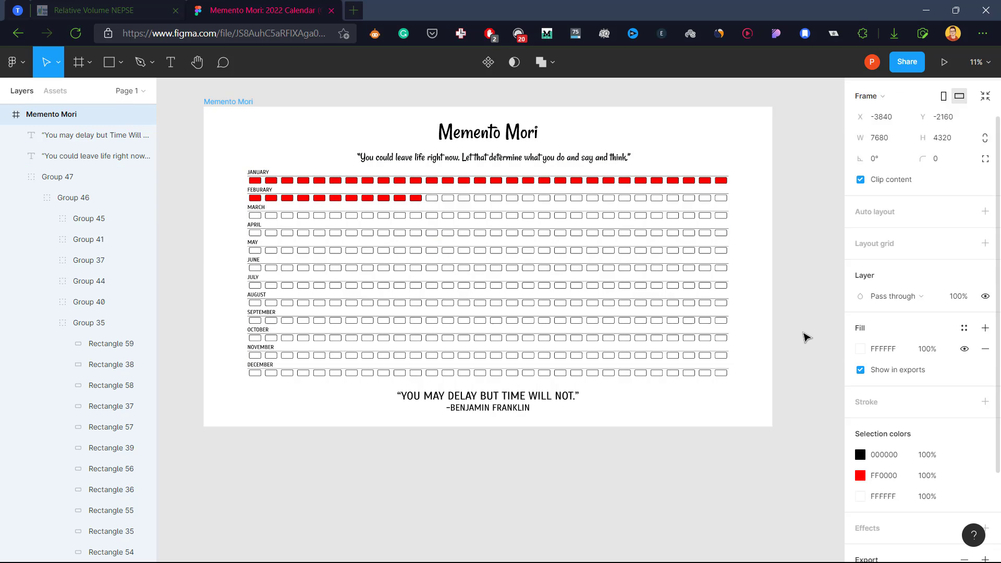
{"action": "scroll", "coordinate": [811, 335], "scroll_direction": "down", "scroll_amount": 1}
{"action": "left_click", "coordinate": [861, 326]}
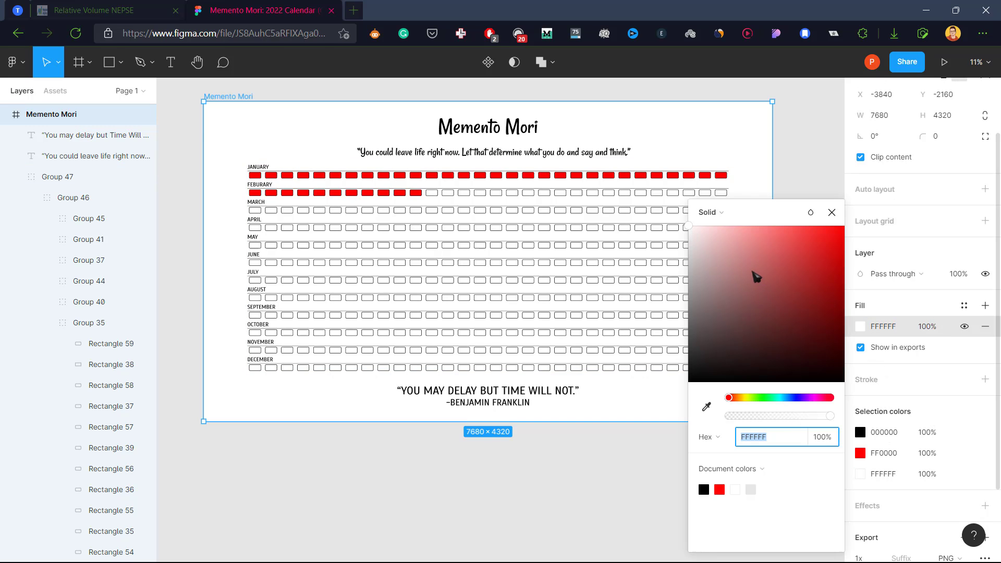
{"action": "left_click_drag", "start_coordinate": [756, 277], "coordinate": [729, 348]}
{"action": "left_click", "coordinate": [745, 397]}
{"action": "left_click_drag", "start_coordinate": [818, 268], "coordinate": [816, 236]}
{"action": "left_click", "coordinate": [767, 397]}
{"action": "left_click", "coordinate": [804, 263]}
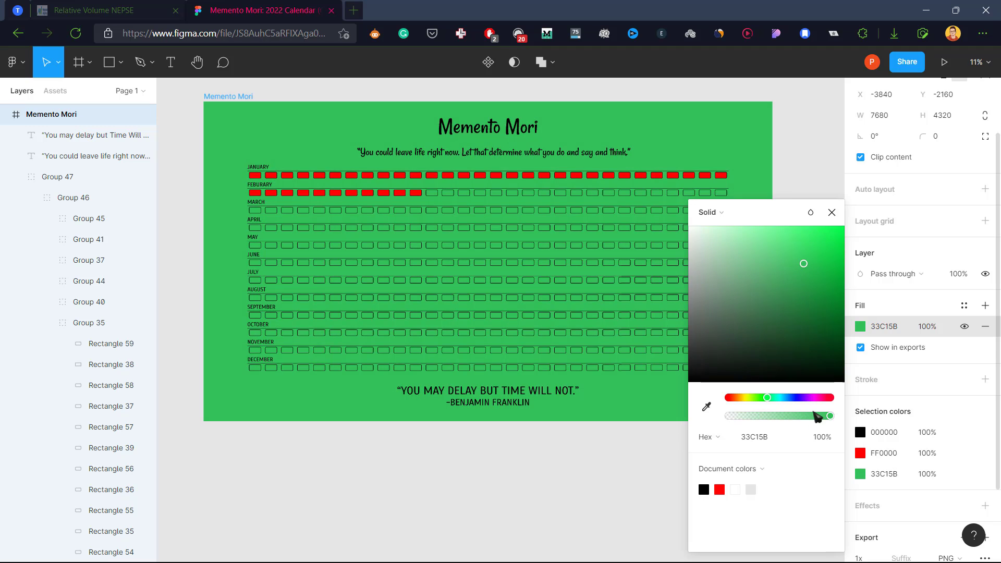
{"action": "left_click_drag", "start_coordinate": [827, 399], "coordinate": [711, 410]}
{"action": "left_click_drag", "start_coordinate": [780, 286], "coordinate": [670, 212]}
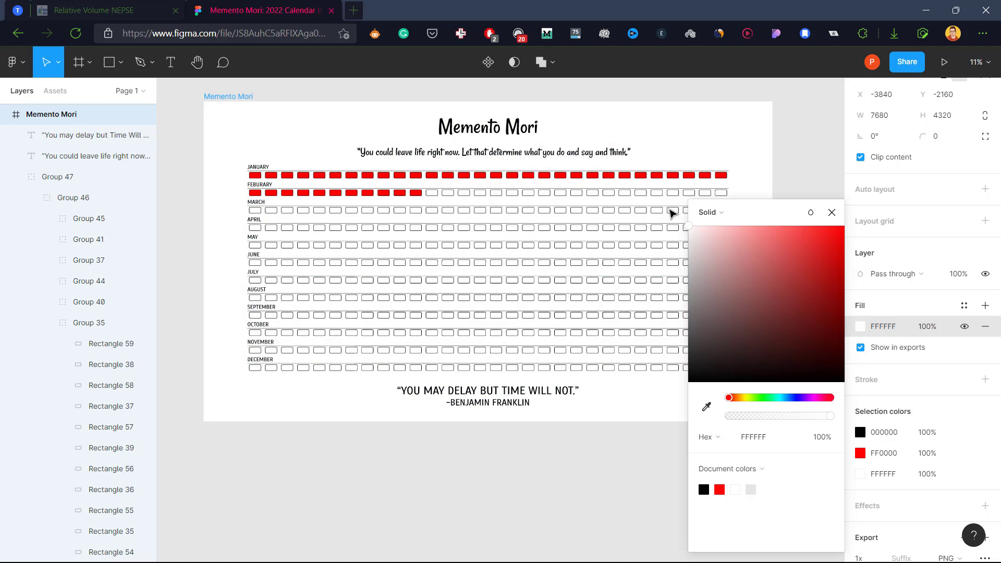
{"action": "left_click", "coordinate": [796, 122]}
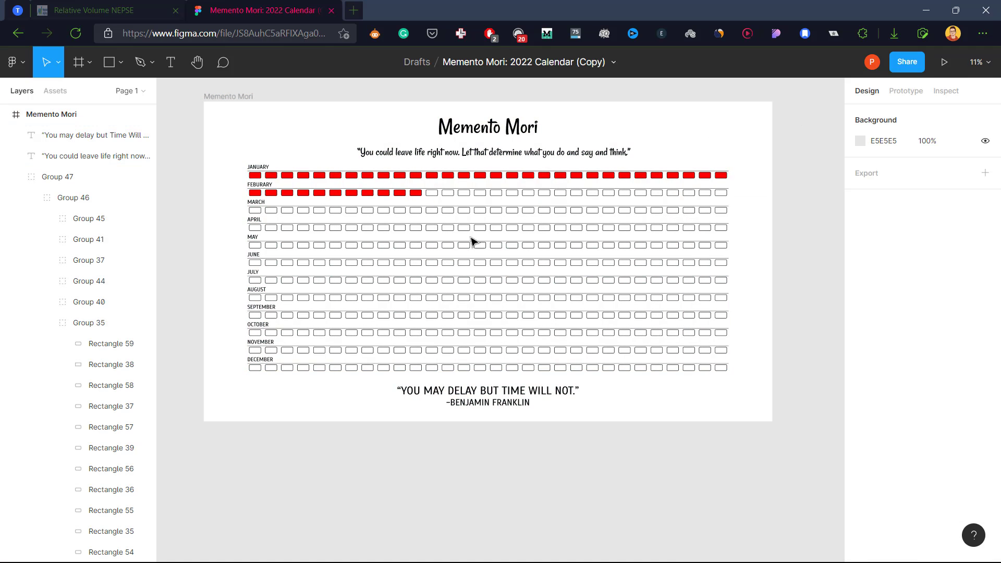
{"action": "left_click", "coordinate": [446, 160]}
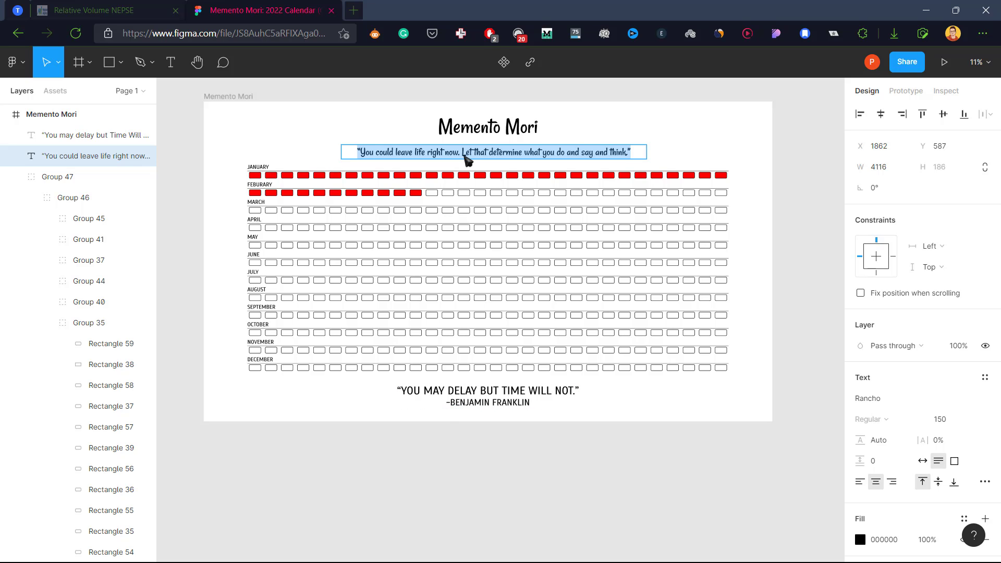
{"action": "type", "text": "Text"}
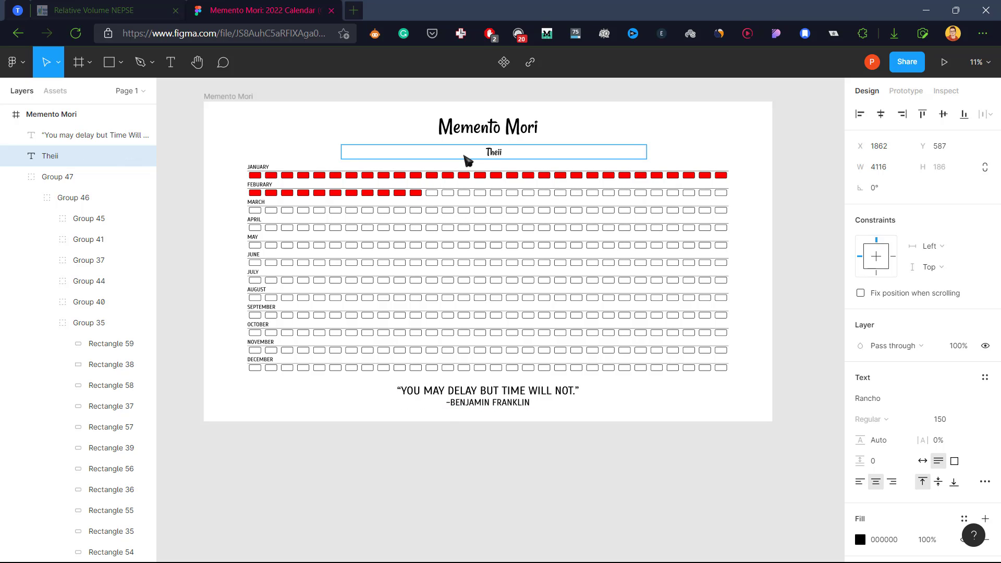
{"action": "key", "text": "BackSpace"}
{"action": "key", "text": "BackSpace"}
{"action": "key", "text": "BackSpace"}
{"action": "key", "text": "BackSpace"}
{"action": "type", "text": "\"You could leave life right now. Let that determine what you do and say and think.\""}
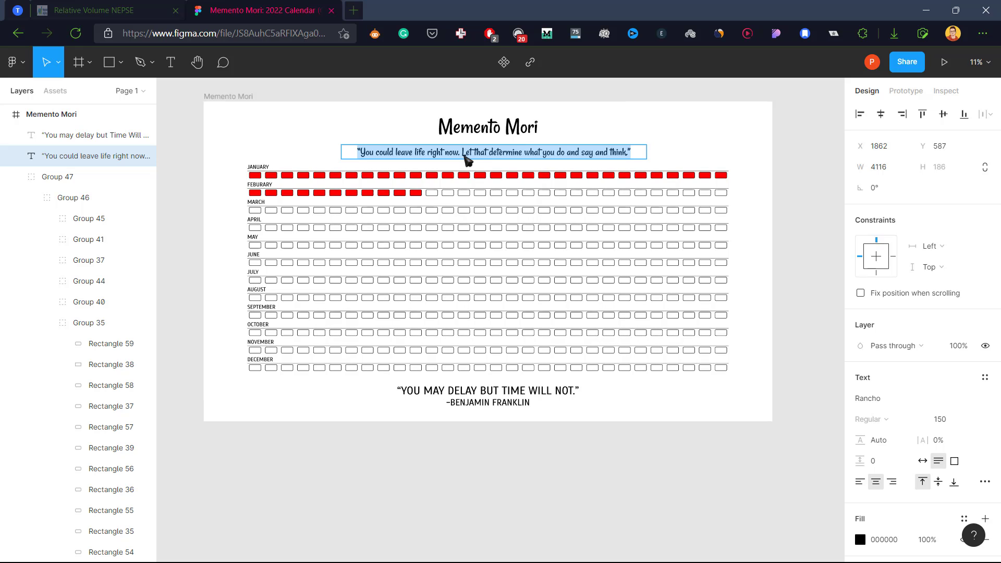
{"action": "key", "text": "Escape"}
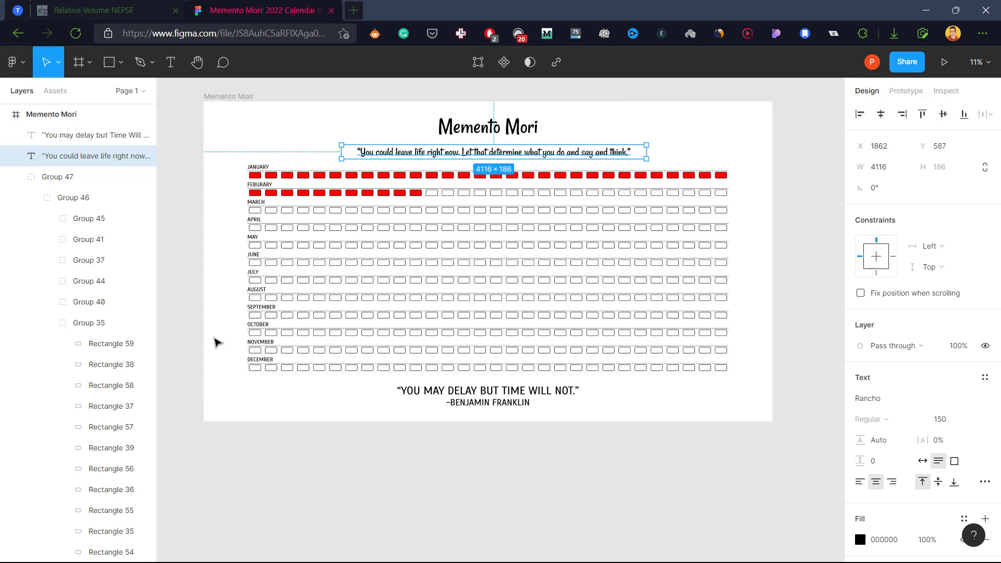
{"action": "left_click", "coordinate": [420, 440]}
{"action": "scroll", "coordinate": [429, 325], "scroll_direction": "up", "scroll_amount": 1}
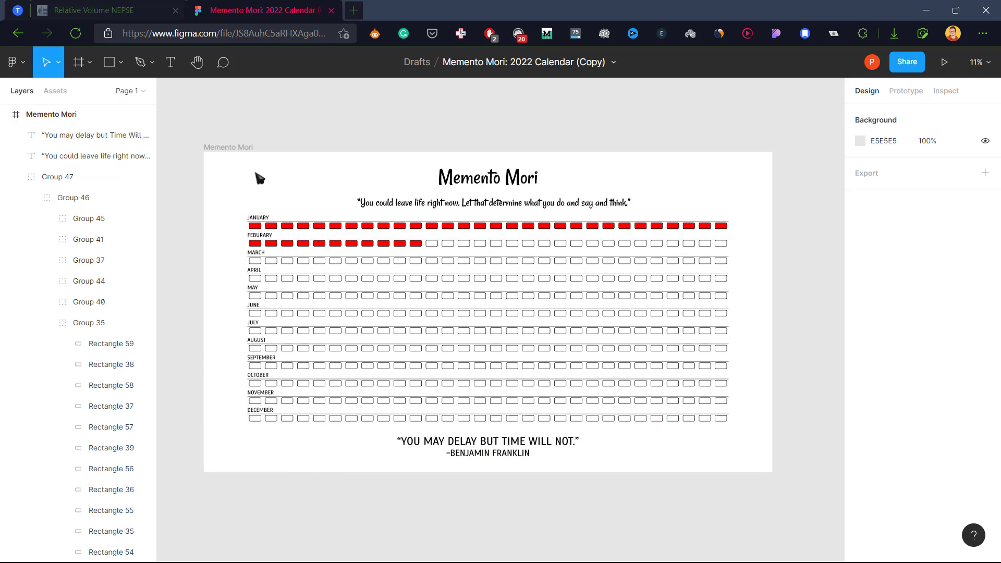